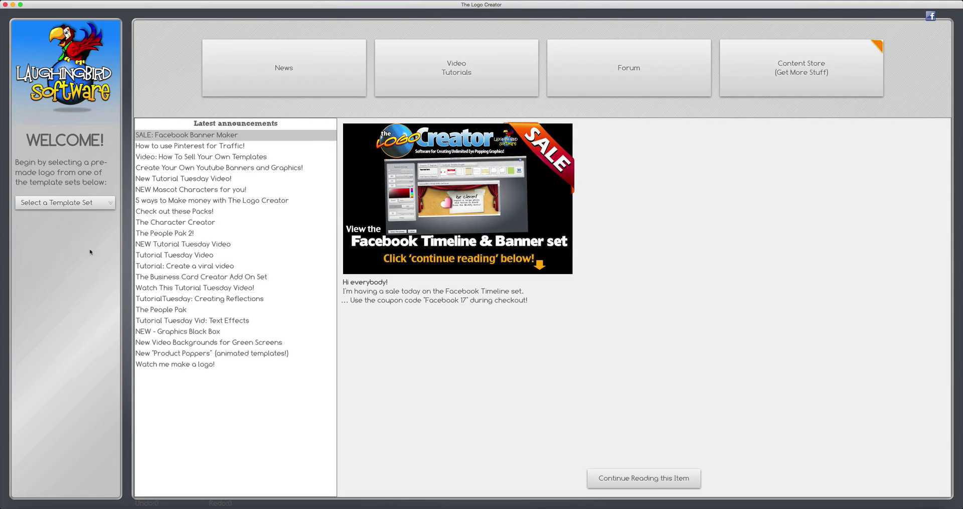
# Switch the template set to Facebook Timeline to show its cover templates
pyautogui.click(64, 204)
pyautogui.scroll(-2, 58, 231)
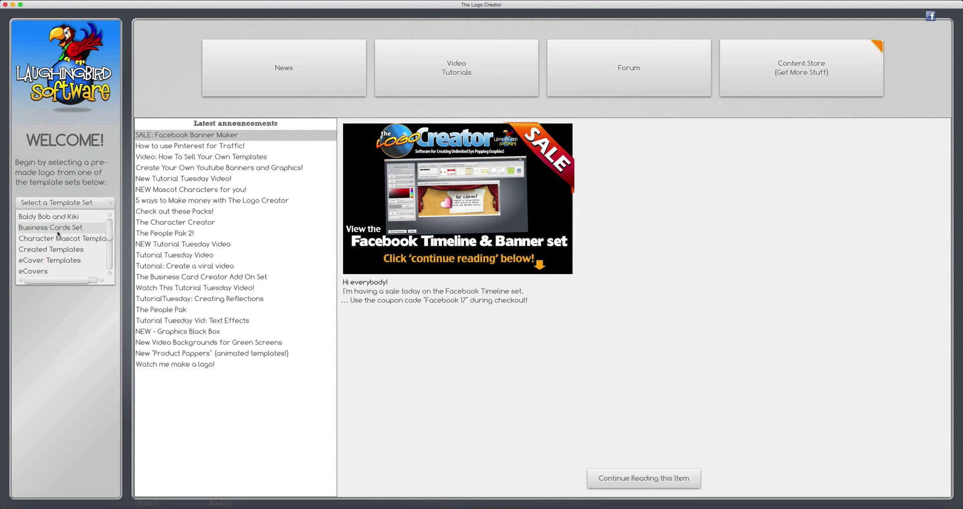
pyautogui.scroll(-2, 58, 234)
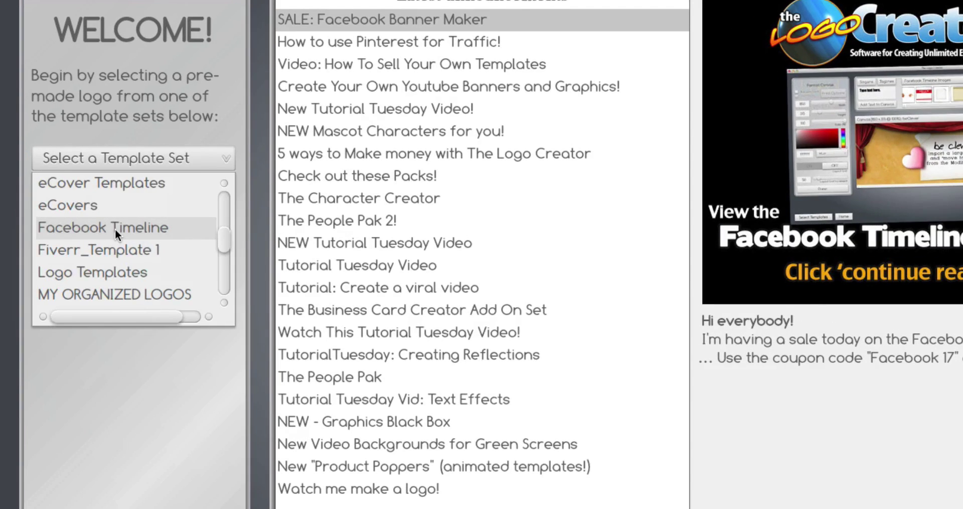
pyautogui.click(116, 228)
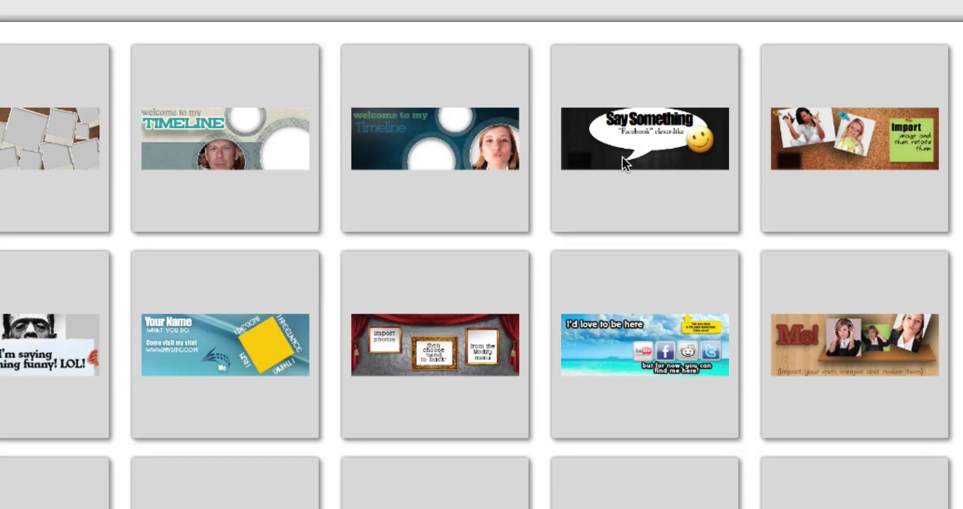
# Start a new cover from the Say Something template, naming it 'Say Something'
pyautogui.click(623, 158)
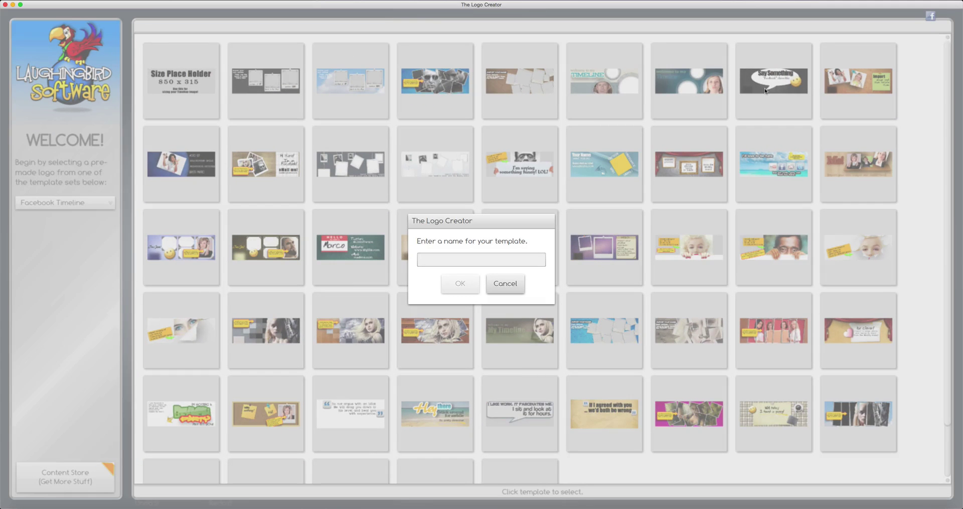
pyautogui.write('Say Something')
pyautogui.click(454, 287)
pyautogui.click(330, 176)
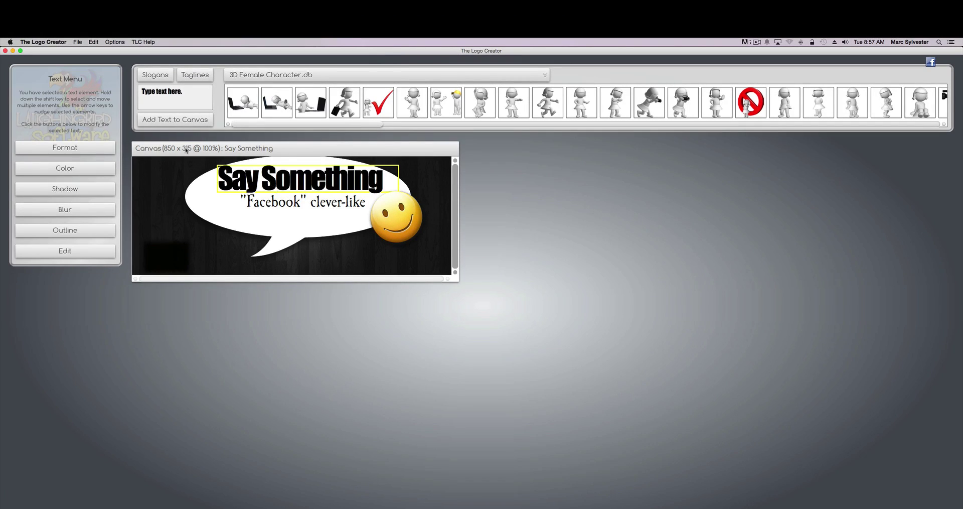
pyautogui.click(76, 259)
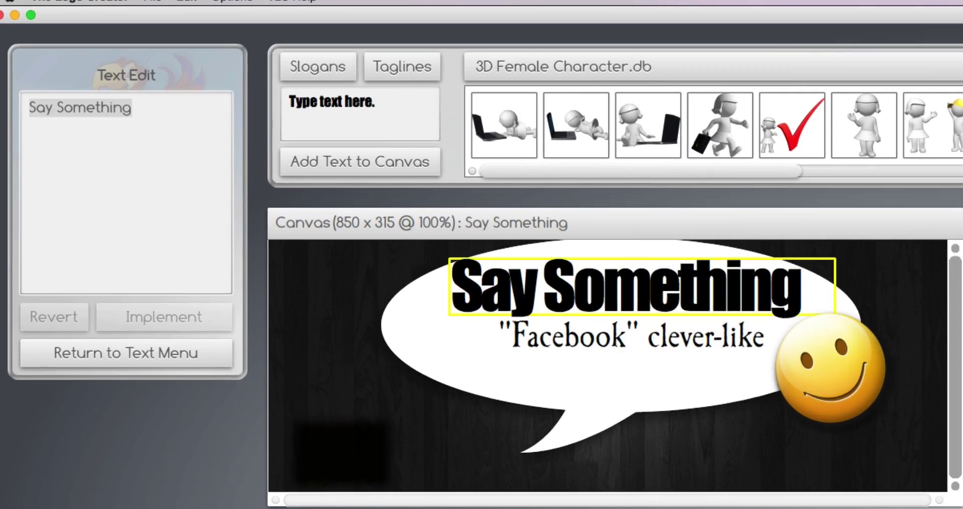
pyautogui.write("Howdy Ya'll!")
pyautogui.click(151, 355)
pyautogui.click(74, 151)
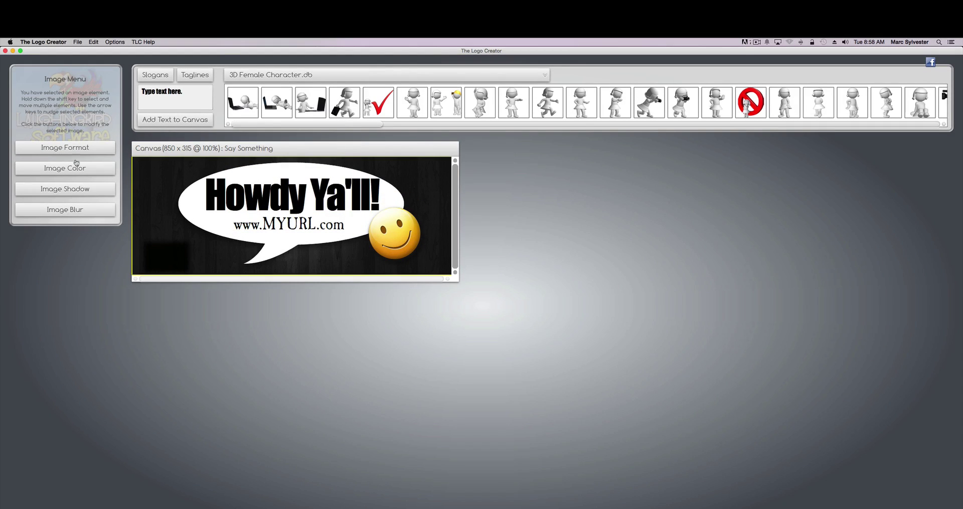
pyautogui.click(77, 41)
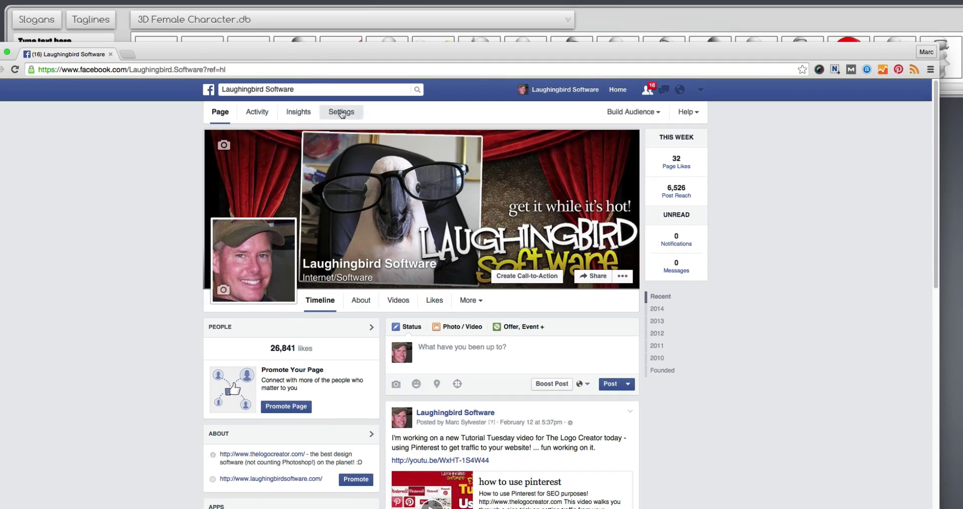
# Bring up the Change Cover options on the Facebook page's cover photo
pyautogui.moveTo(436, 240)
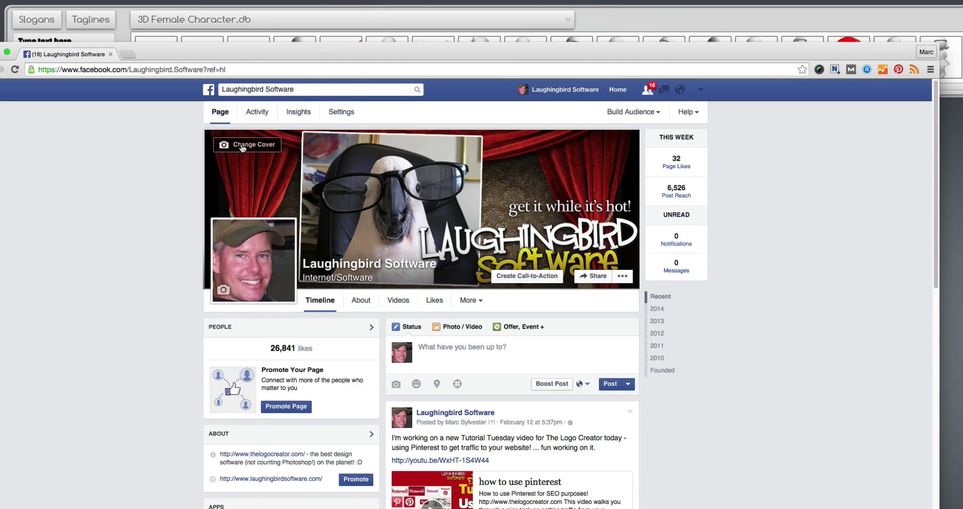
pyautogui.click(243, 146)
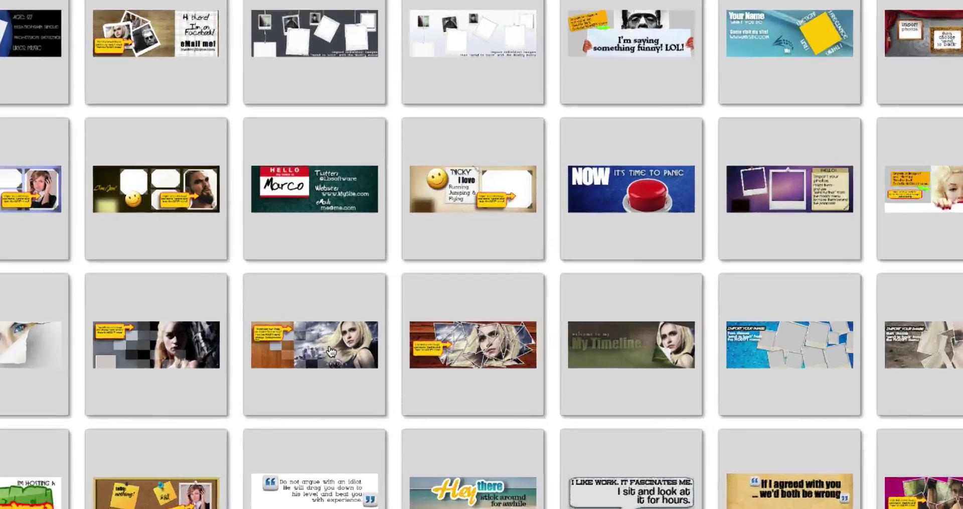
# Start MyNewTemplate from a photo template, replacing the sample Heroes picture with the family photo
pyautogui.click(359, 377)
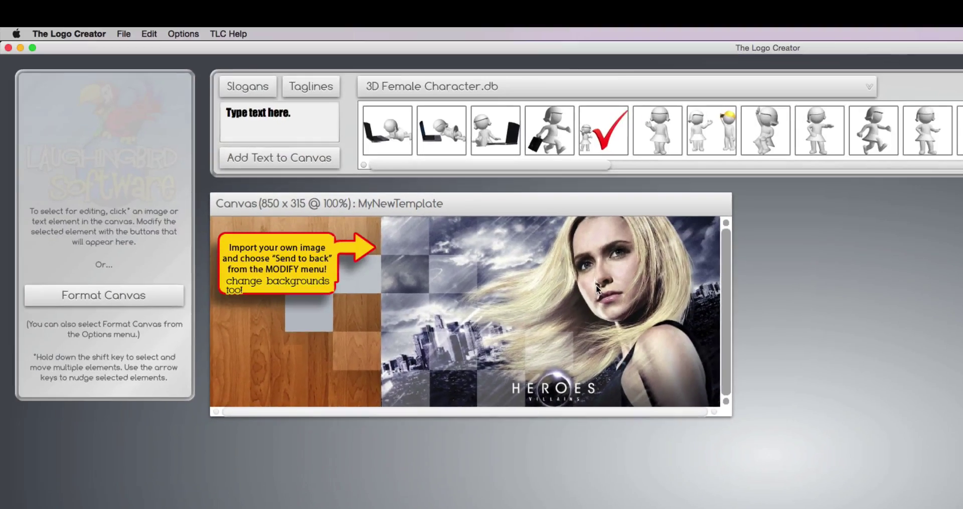
pyautogui.moveTo(600, 290)
pyautogui.mouseDown()
pyautogui.moveTo(596, 298)
pyautogui.moveTo(607, 295)
pyautogui.mouseUp()
pyautogui.press('Delete')
pyautogui.click(125, 32)
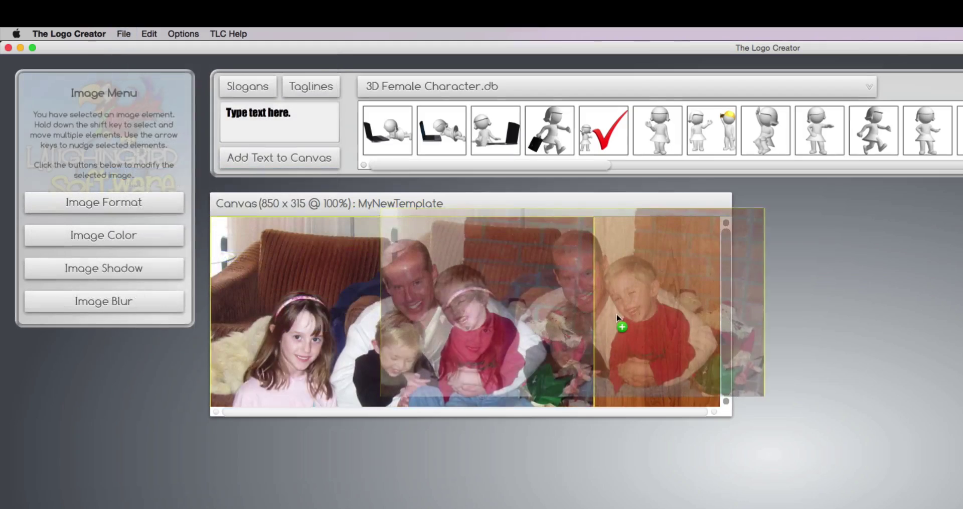
pyautogui.moveTo(618, 317); pyautogui.dragTo(618, 317)
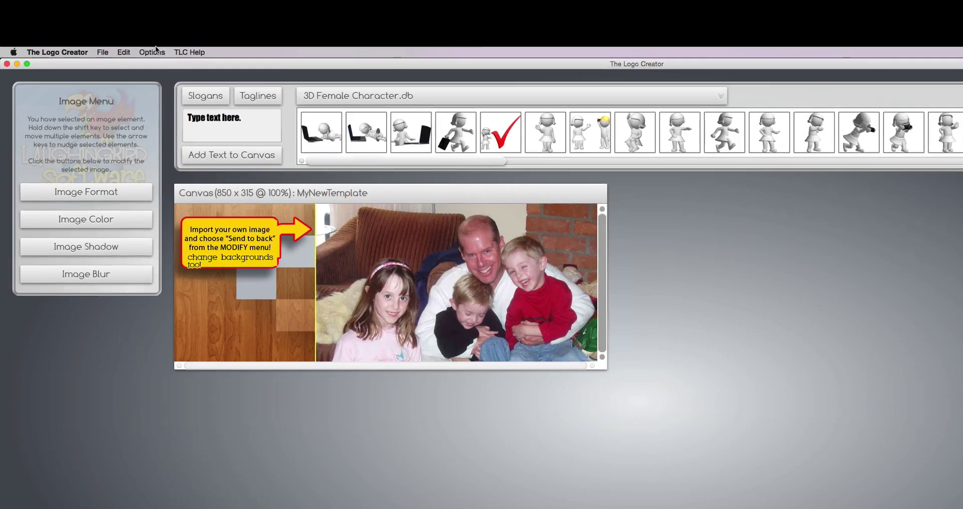
# Send the family photo back three layers so it sits behind the checker squares
pyautogui.click(187, 33)
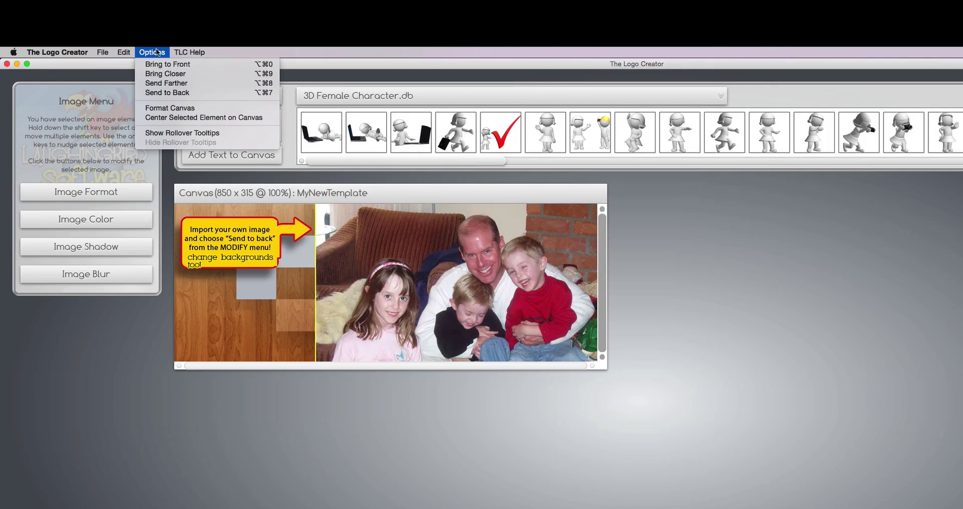
pyautogui.click(159, 83)
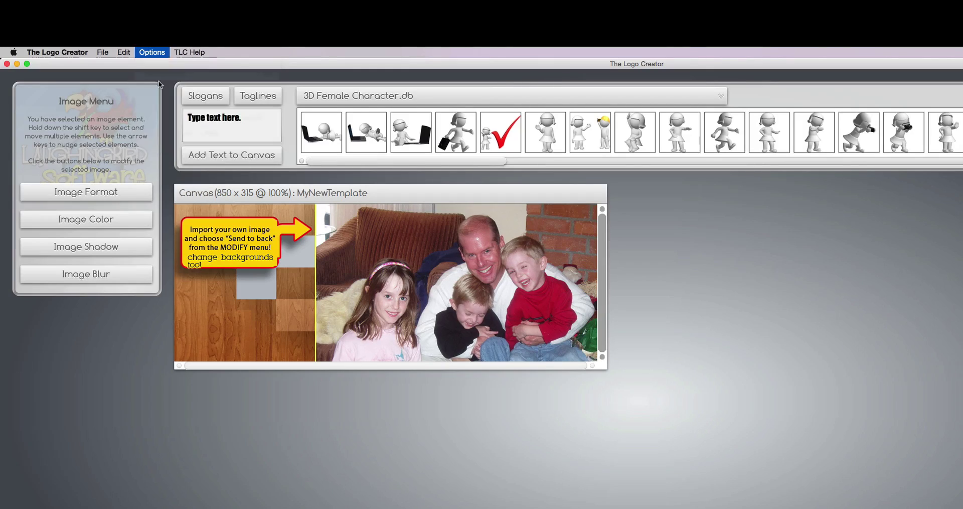
pyautogui.click(157, 51)
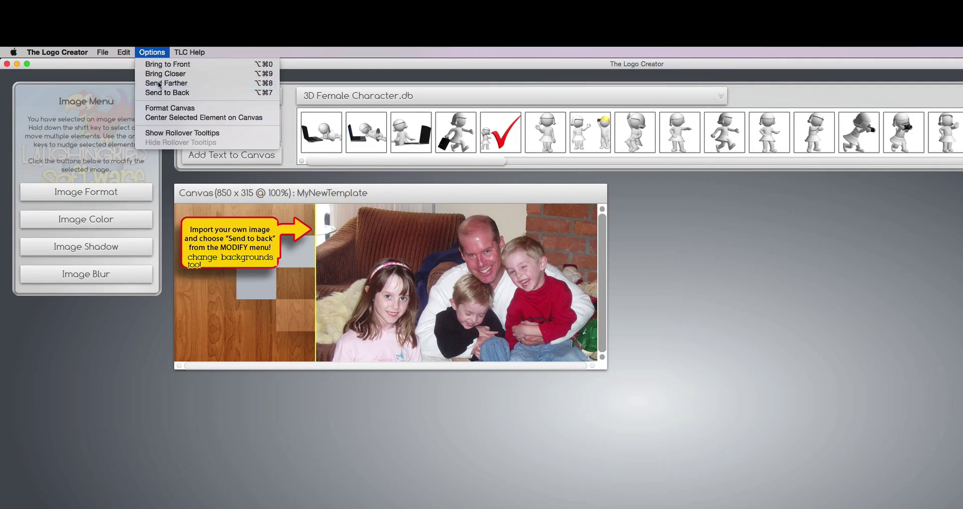
pyautogui.click(159, 83)
pyautogui.click(152, 52)
pyautogui.click(159, 84)
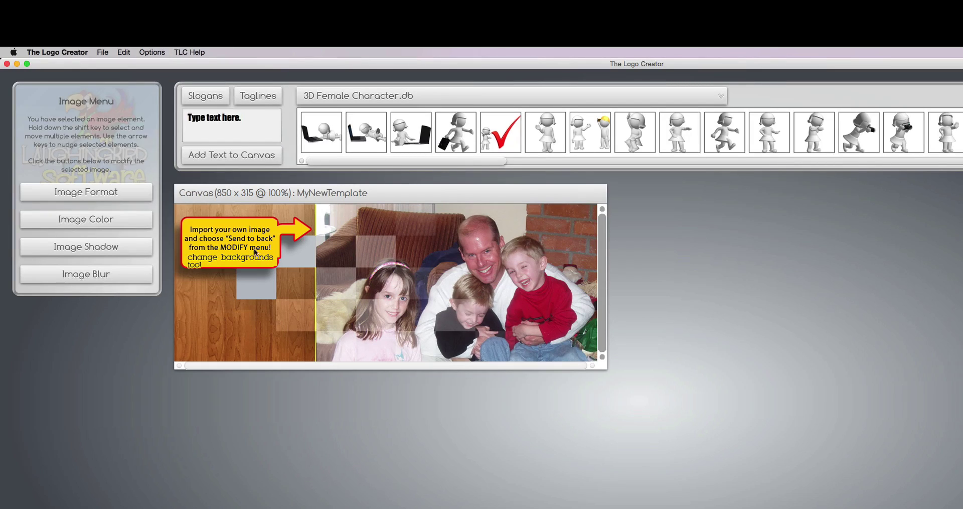
# Delete the instruction callout from the canvas
pyautogui.click(258, 261)
pyautogui.press('Delete')
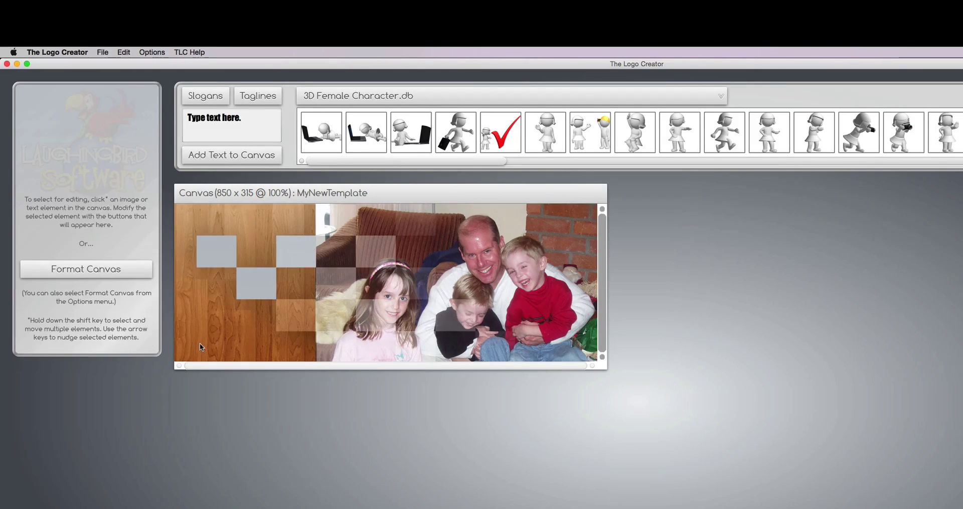
pyautogui.click(199, 344)
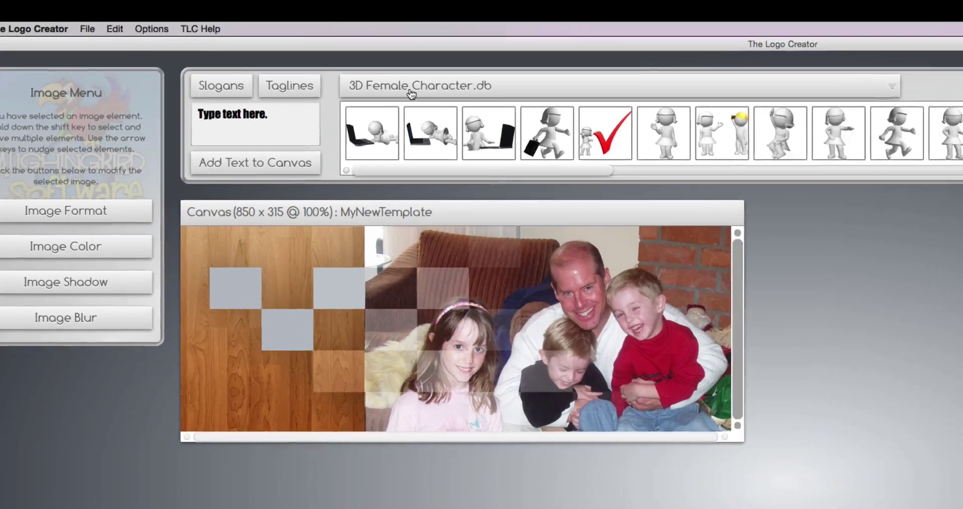
# Add the dark green texture from Facebook Timeline Images.db and send it to the back
pyautogui.click(350, 100)
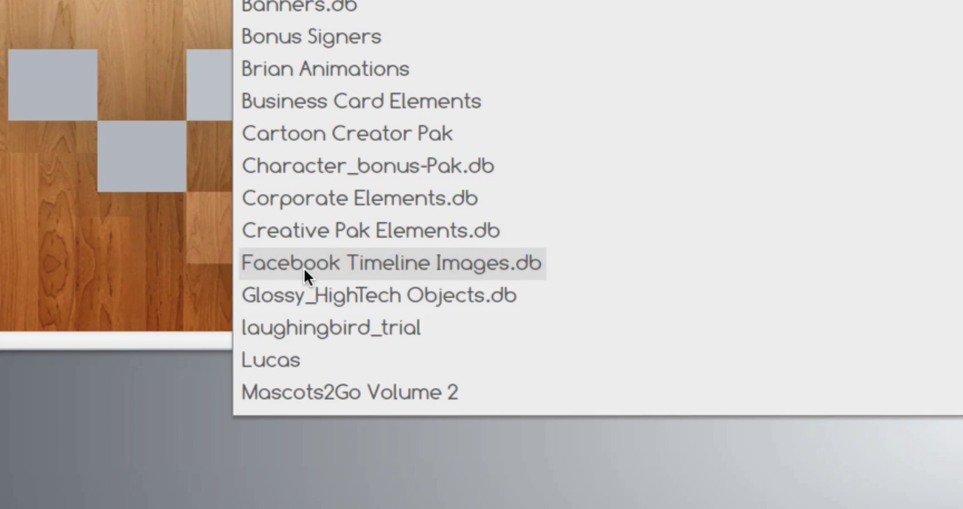
pyautogui.click(303, 267)
pyautogui.hscroll(-15, 451, 66)
pyautogui.moveTo(316, 60); pyautogui.dragTo(257, 188)
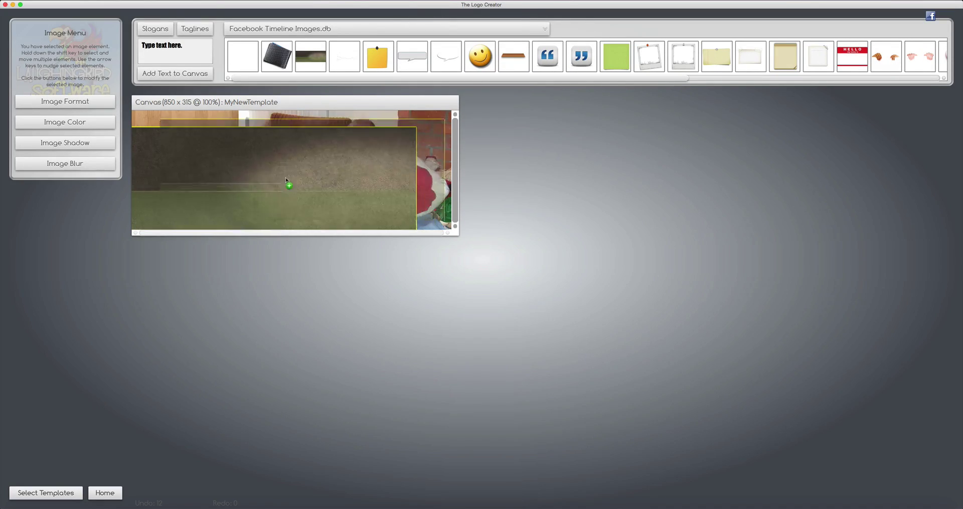
pyautogui.click(114, 0)
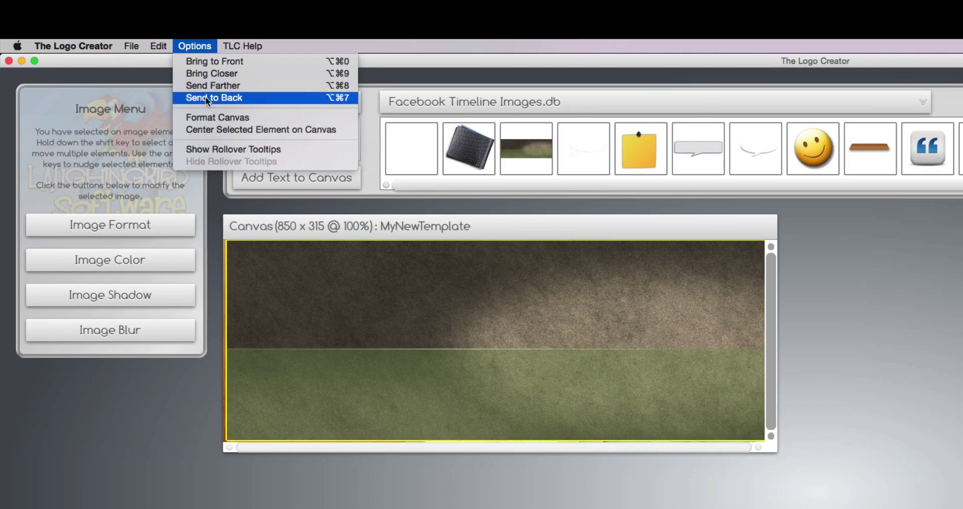
pyautogui.click(206, 98)
pyautogui.moveTo(242, 422)
pyautogui.mouseDown()
pyautogui.moveTo(229, 416)
pyautogui.moveTo(250, 414)
pyautogui.mouseUp()
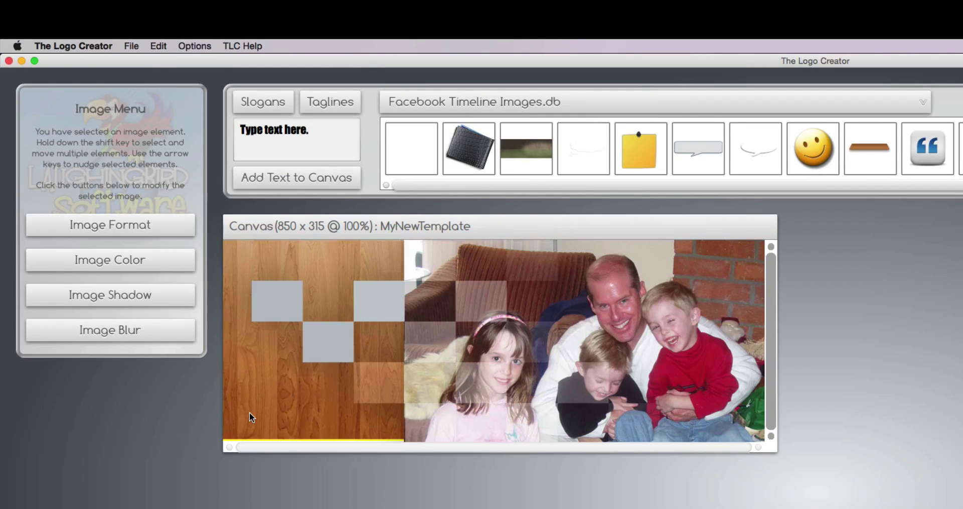
# Add 'My Fam' text to the canvas coloured yellow-orange
pyautogui.click(249, 415)
pyautogui.write('My Fam')
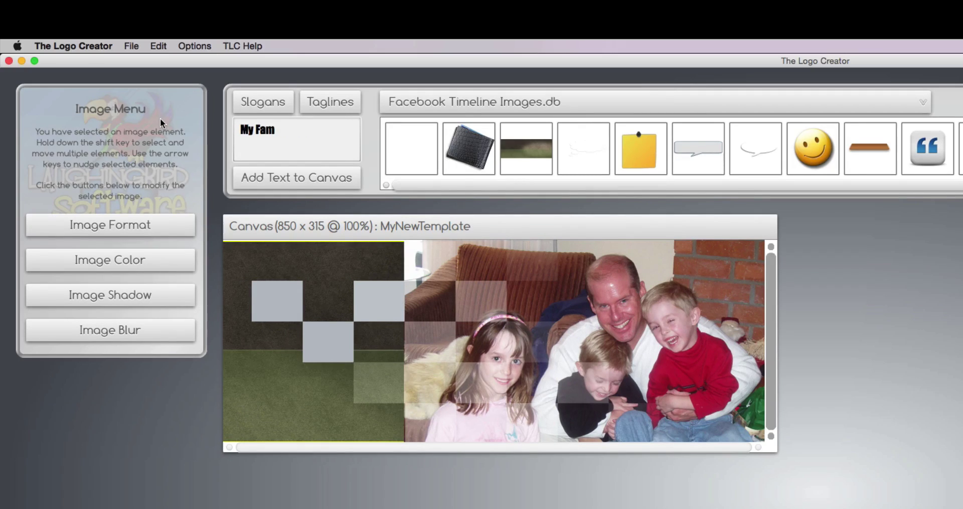
pyautogui.click(290, 173)
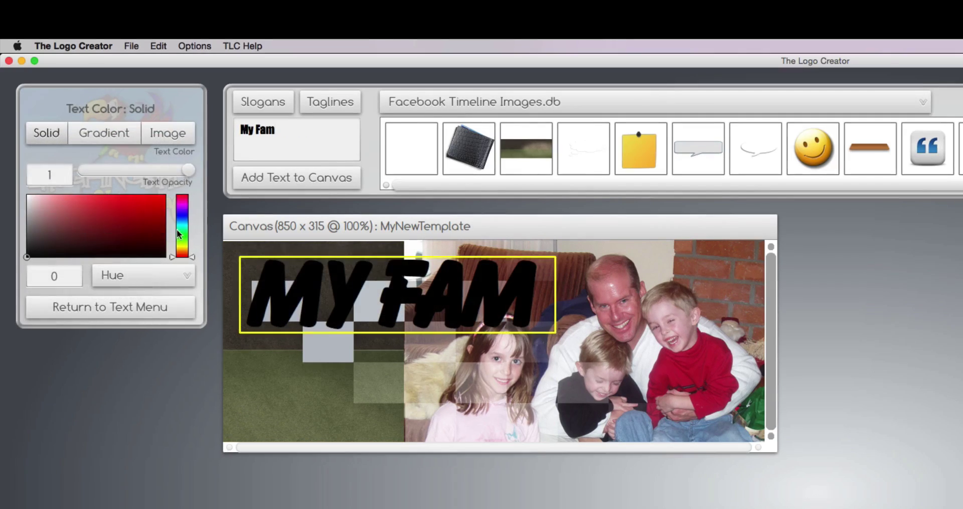
pyautogui.click(185, 239)
pyautogui.click(182, 250)
pyautogui.click(162, 198)
# Turn on the text shadow and move MY FAM to the bottom-left of the photo
pyautogui.click(110, 307)
pyautogui.click(111, 296)
pyautogui.click(85, 141)
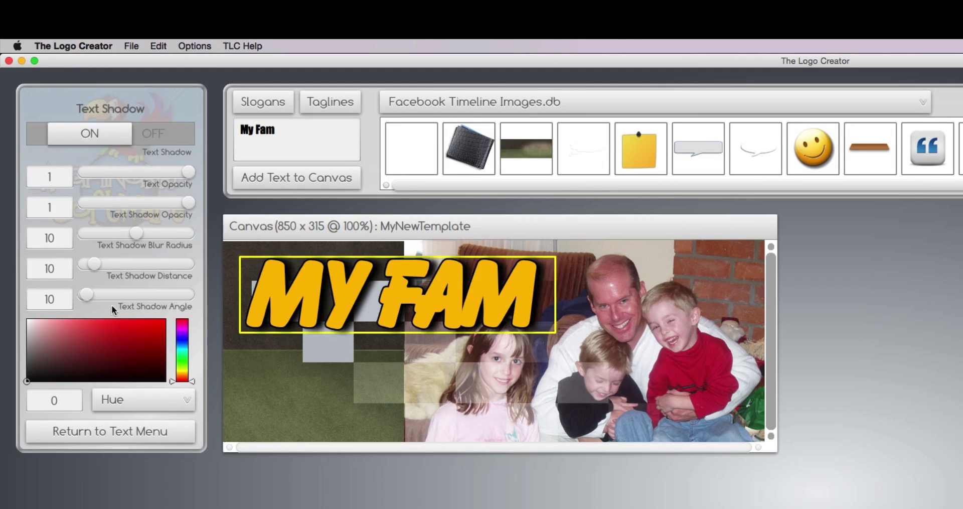
pyautogui.moveTo(243, 323); pyautogui.dragTo(239, 434)
pyautogui.click(266, 290)
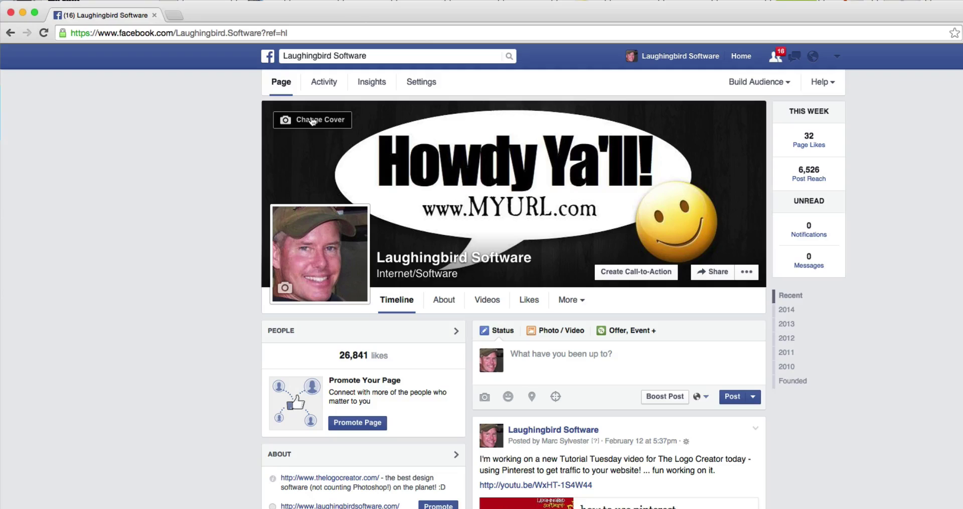
# Upload the exported MY FAM design as the Facebook cover, replacing Howdy Ya'll
pyautogui.click(312, 120)
pyautogui.click(305, 159)
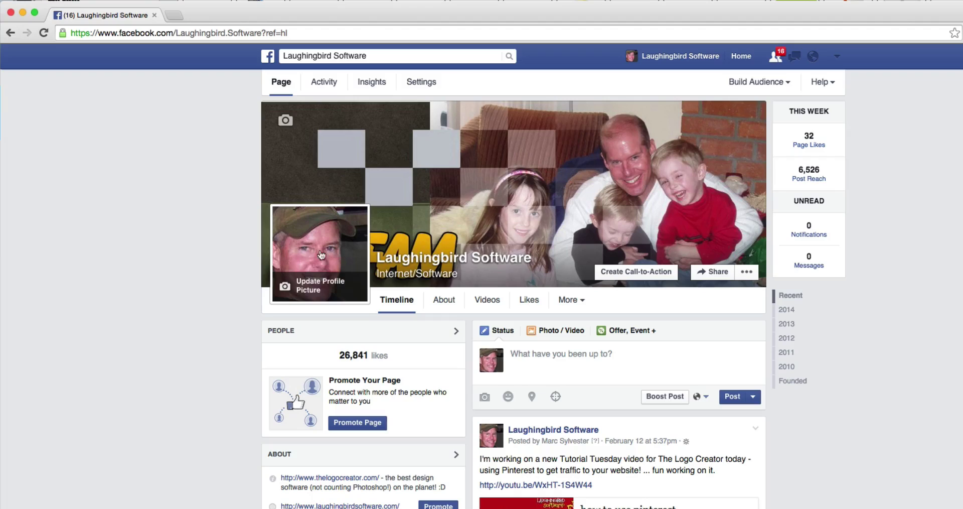
pyautogui.moveTo(307, 260)
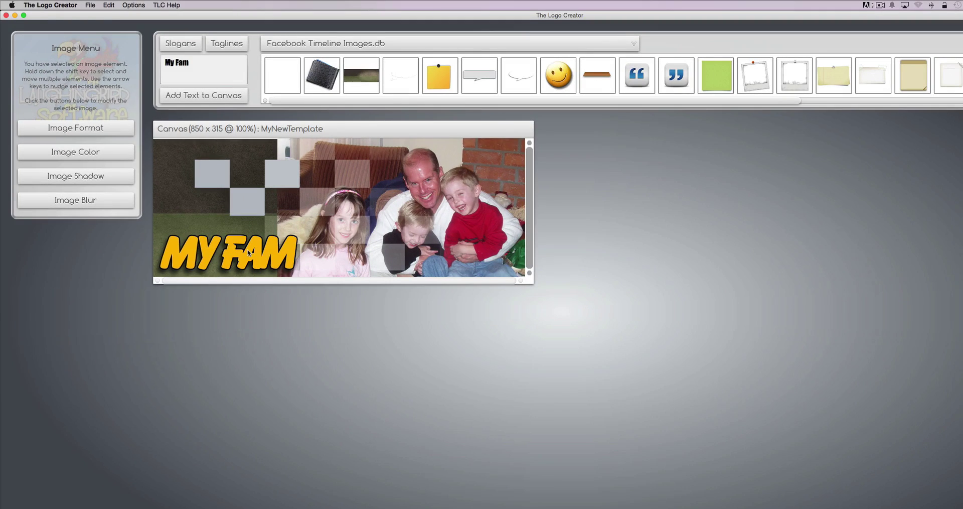
# Move MY FAM to the top-left and raise its text scale from 97 to 112
pyautogui.moveTo(249, 253); pyautogui.dragTo(251, 161)
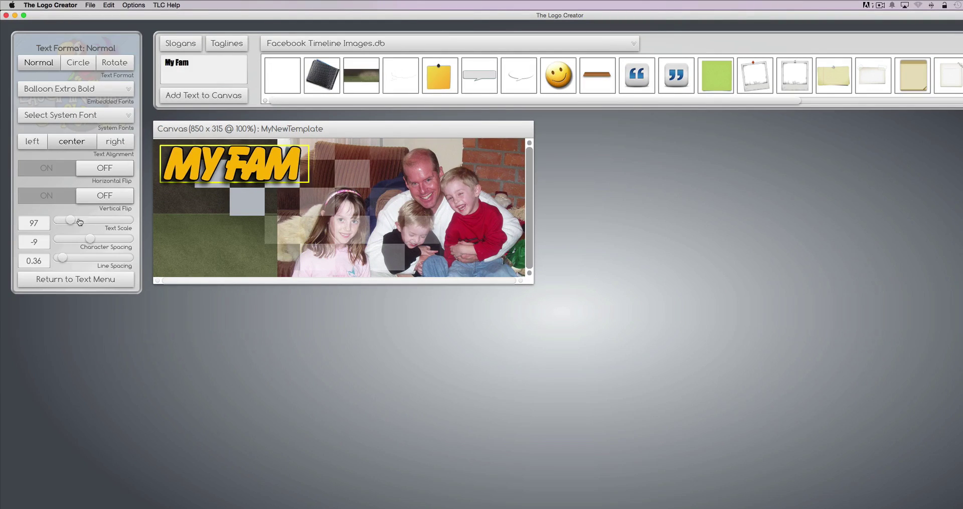
pyautogui.moveTo(71, 221); pyautogui.dragTo(74, 223)
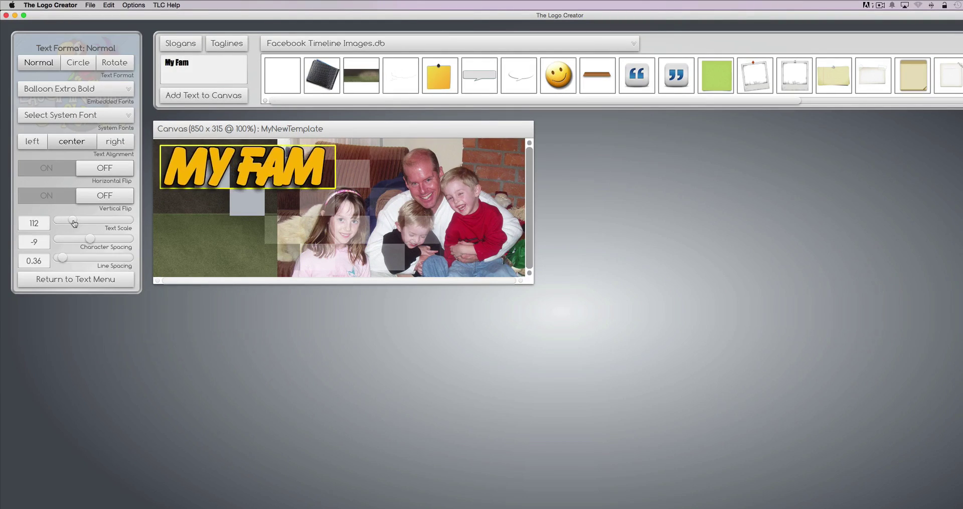
pyautogui.click(90, 5)
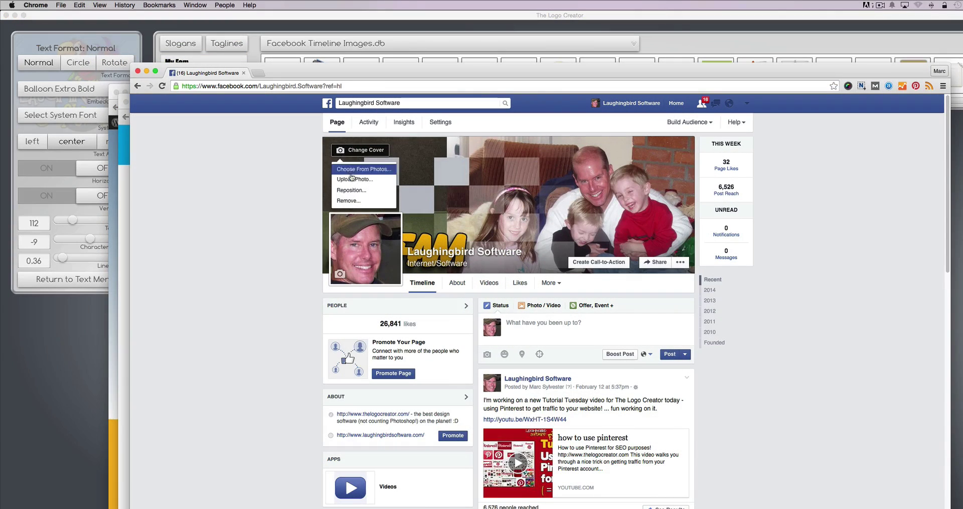
# Upload the re-exported MY FAM image as the new cover photo
pyautogui.click(354, 180)
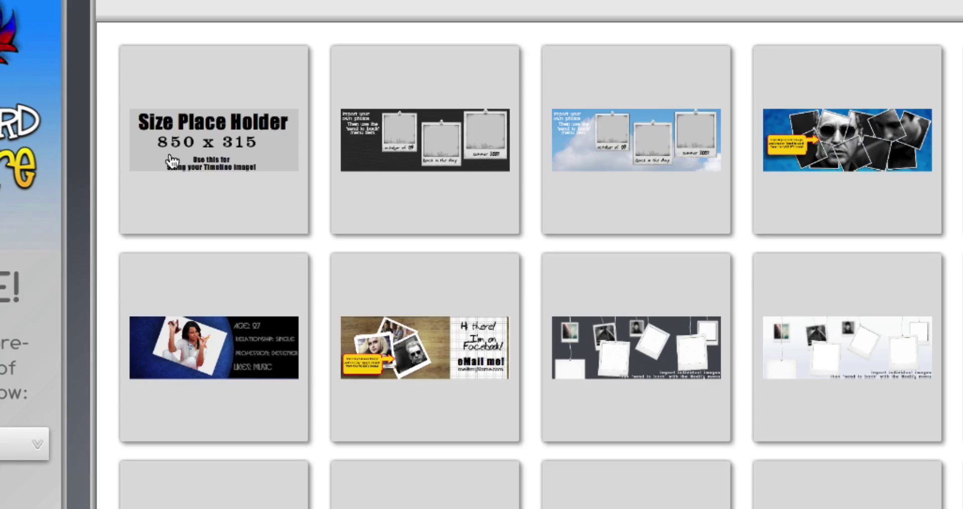
# Start NewTemplate from the collage template, import the family photo and send it behind the frames
pyautogui.click(829, 142)
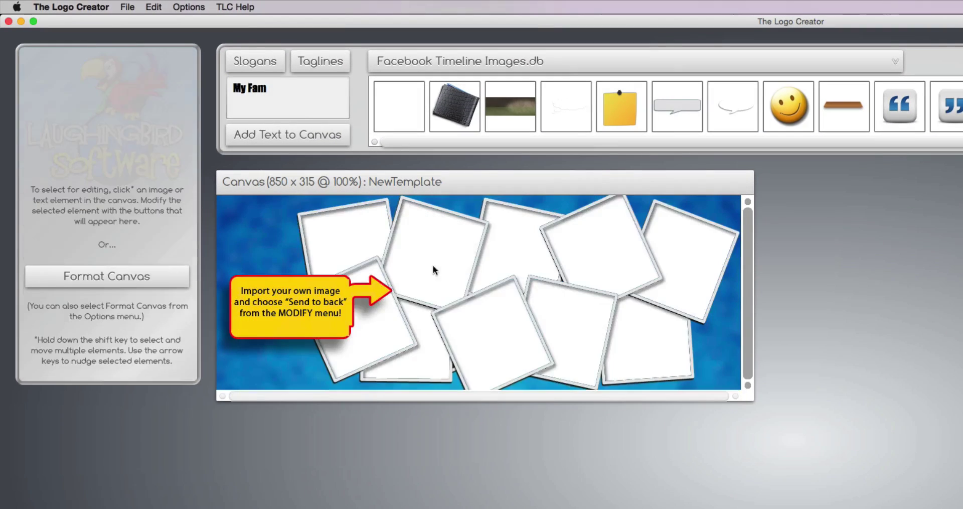
pyautogui.click(127, 7)
pyautogui.click(161, 151)
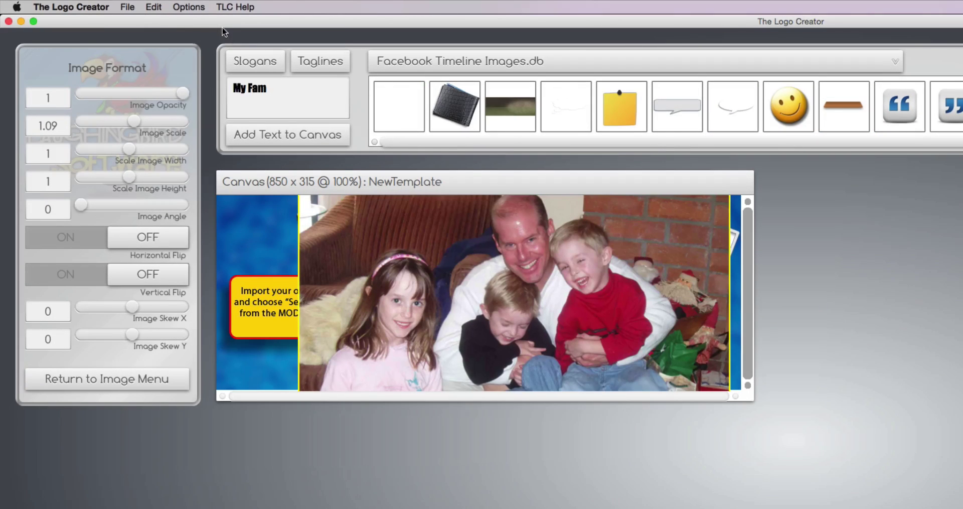
pyautogui.click(188, 7)
pyautogui.click(196, 56)
pyautogui.click(276, 322)
pyautogui.click(275, 323)
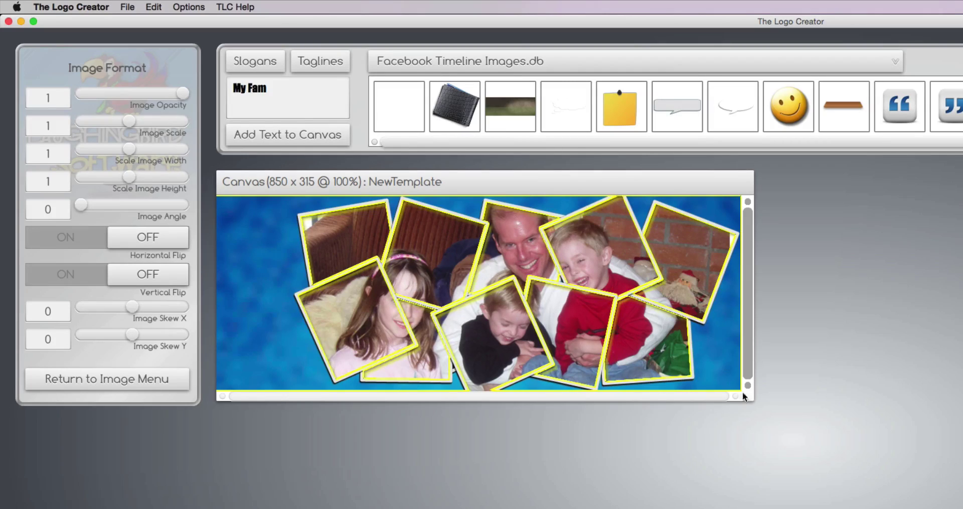
# Enlarge the canvas window, then settle it at 806 x 446 with the family photo visible
pyautogui.moveTo(750, 394); pyautogui.dragTo(958, 505)
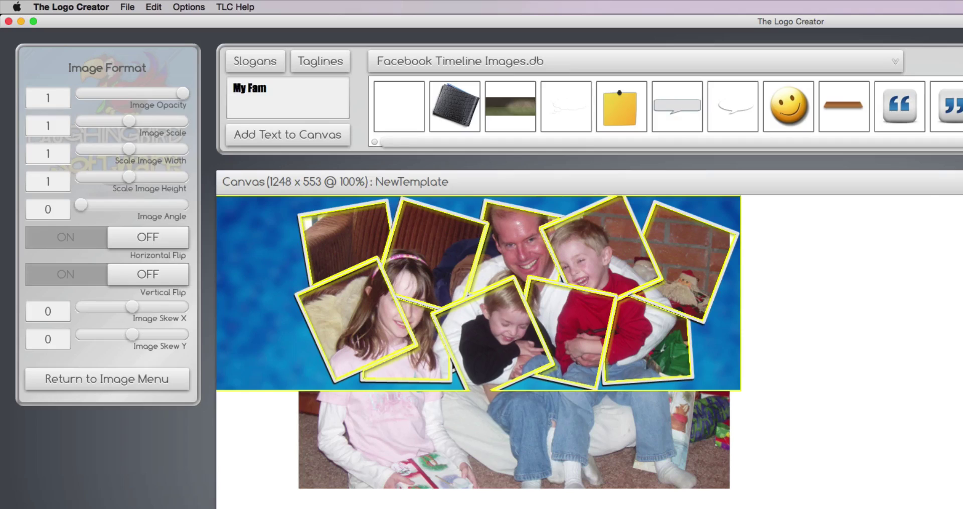
pyautogui.moveTo(961, 507); pyautogui.dragTo(727, 481)
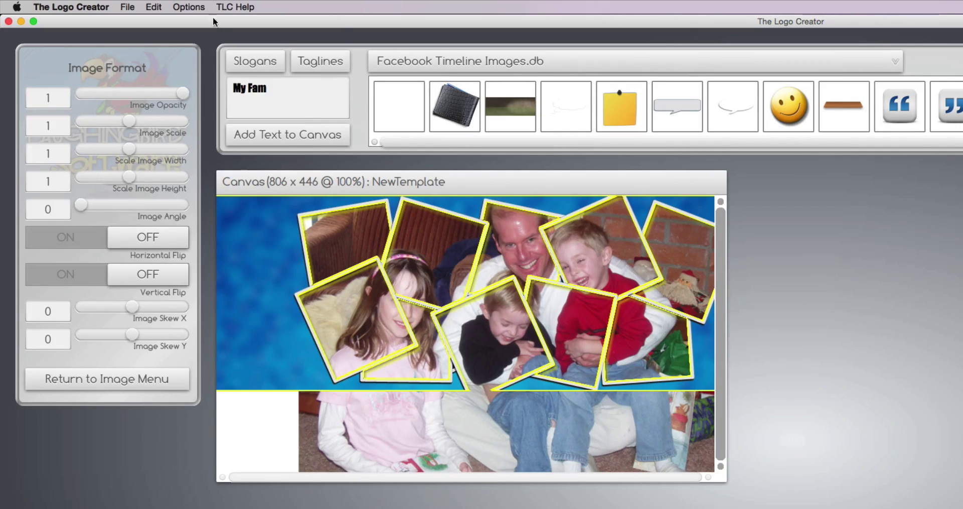
# In Format Canvas, set the canvas Width to 851 and Height to 315
pyautogui.click(189, 7)
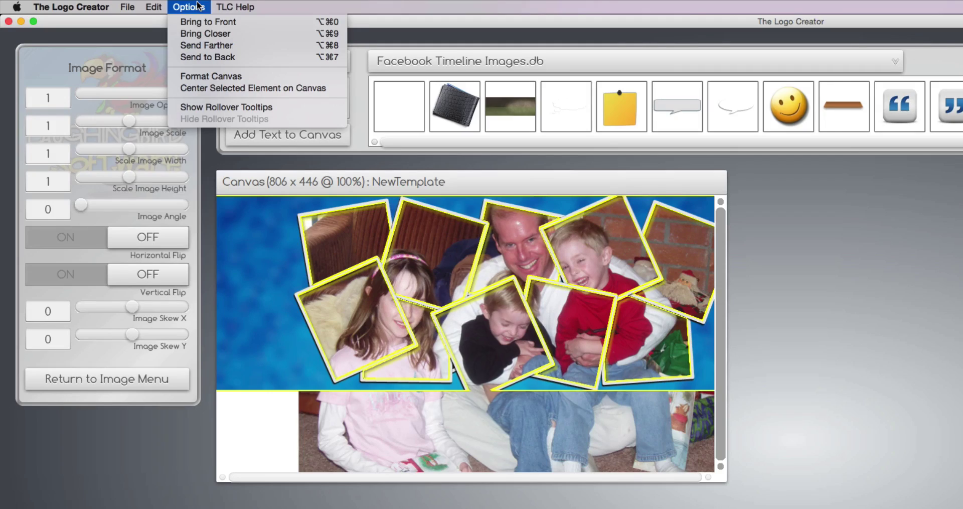
pyautogui.click(173, 76)
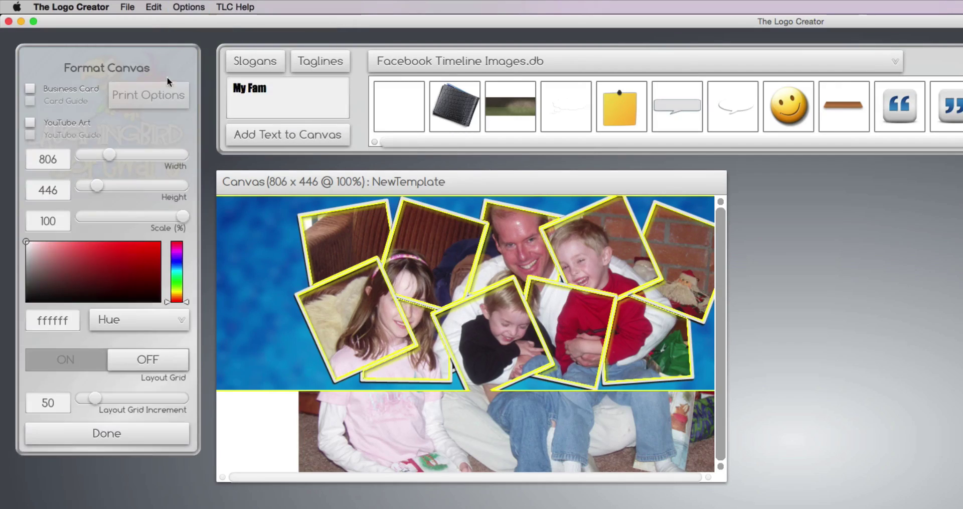
pyautogui.doubleClick(46, 159)
pyautogui.write('851')
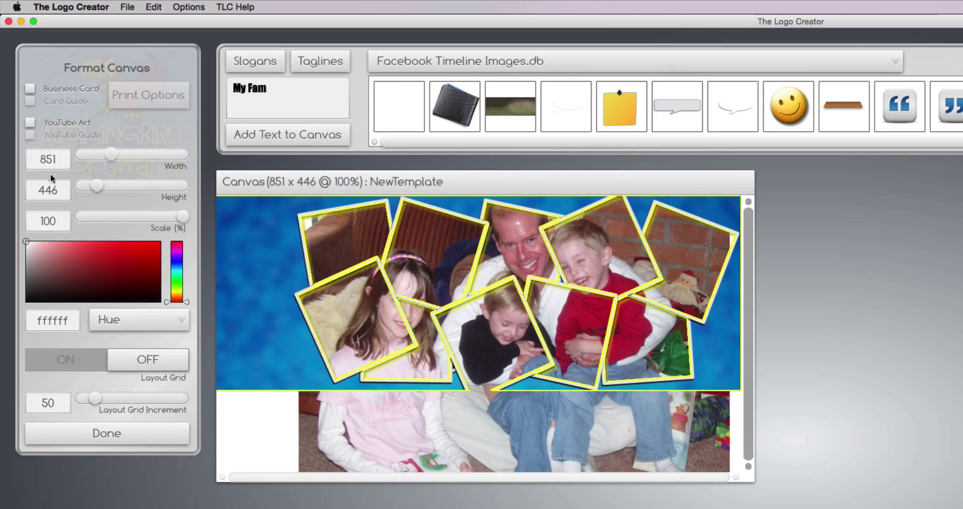
pyautogui.doubleClick(50, 190)
pyautogui.write('315')
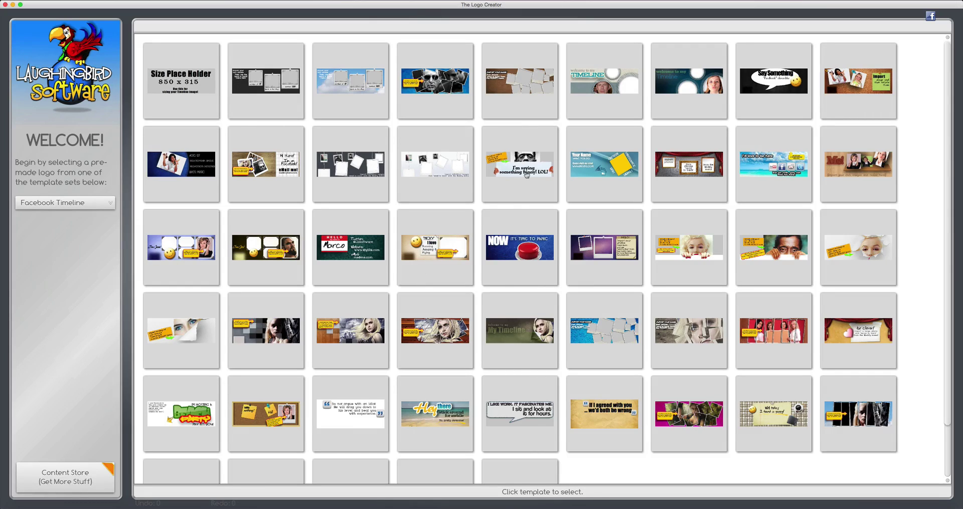
# Start from the funny-sign template, delete the face image, and send an imported photo behind the sign
pyautogui.click(526, 174)
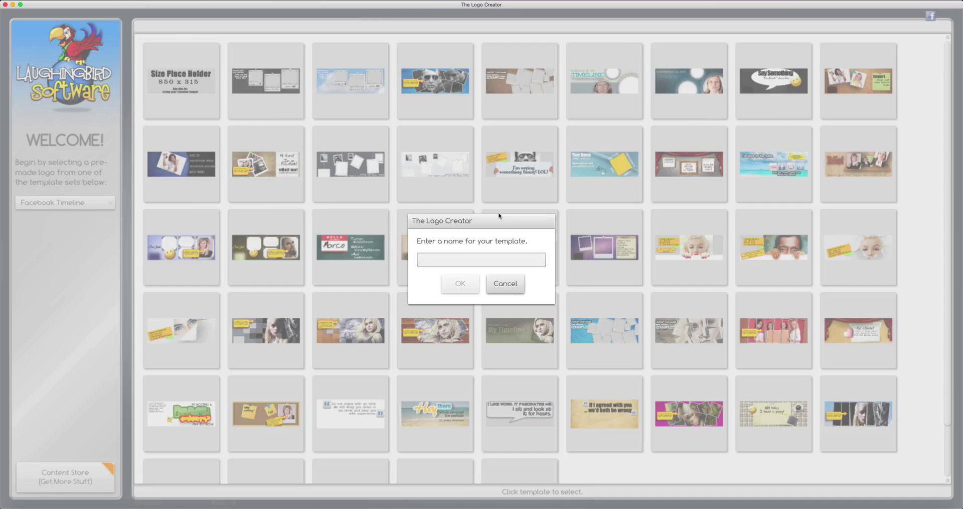
pyautogui.press('Escape')
pyautogui.moveTo(320, 148); pyautogui.dragTo(322, 142)
pyautogui.press('Delete')
pyautogui.click(81, 1)
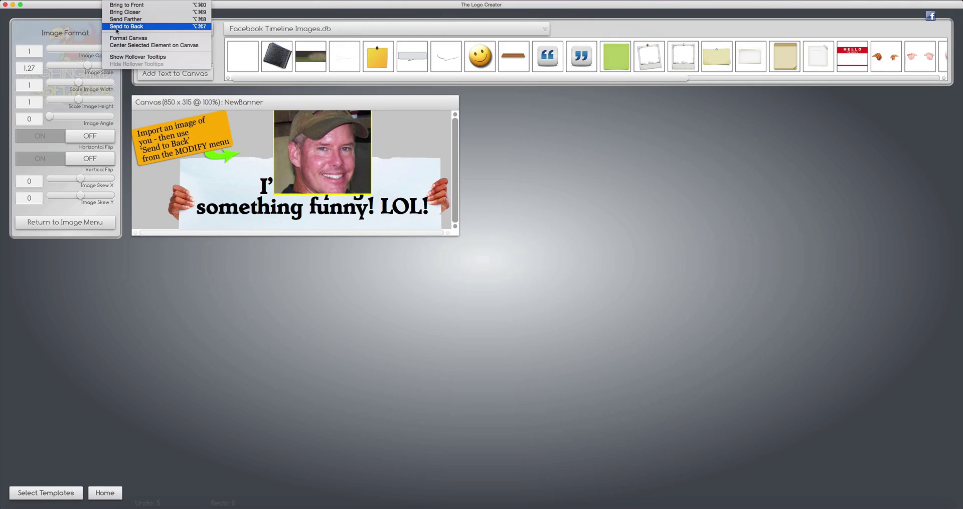
pyautogui.click(117, 28)
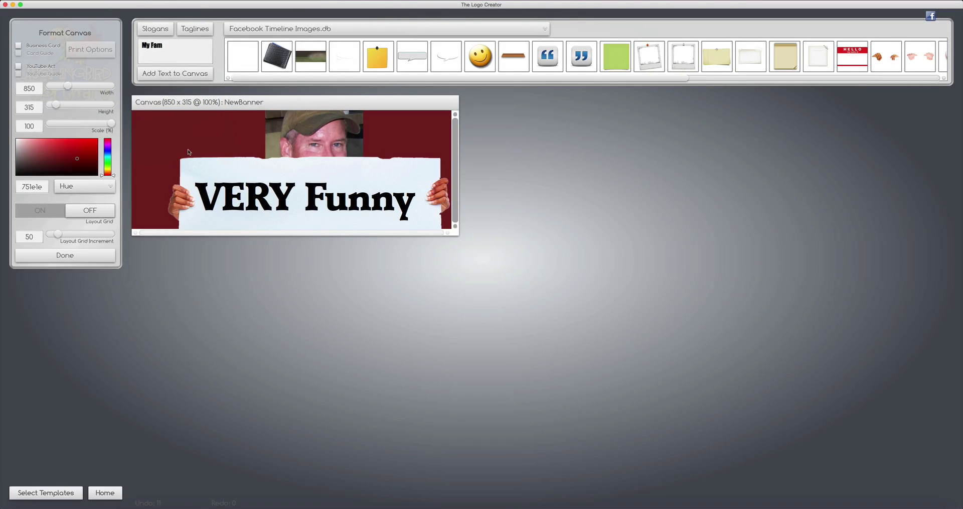
# Widen the canvas, add the pointing hand from Corporate Elements, and settle at about 1454 x 364
pyautogui.moveTo(456, 232); pyautogui.dragTo(683, 241)
pyautogui.click(262, 31)
pyautogui.click(266, 42)
pyautogui.moveTo(482, 55); pyautogui.dragTo(441, 127)
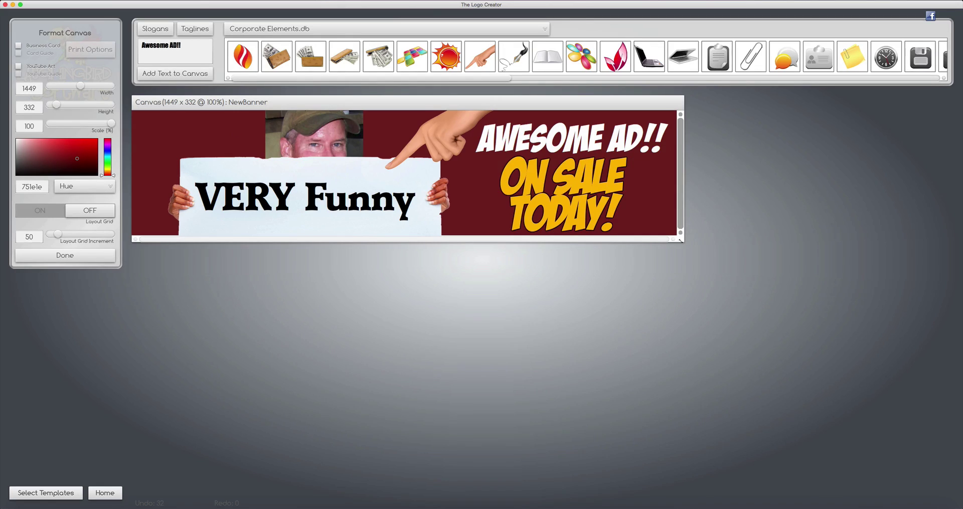
pyautogui.moveTo(681, 241)
pyautogui.mouseDown()
pyautogui.moveTo(317, 282)
pyautogui.moveTo(372, 310)
pyautogui.moveTo(365, 268)
pyautogui.moveTo(382, 264)
pyautogui.moveTo(686, 256)
pyautogui.mouseUp()
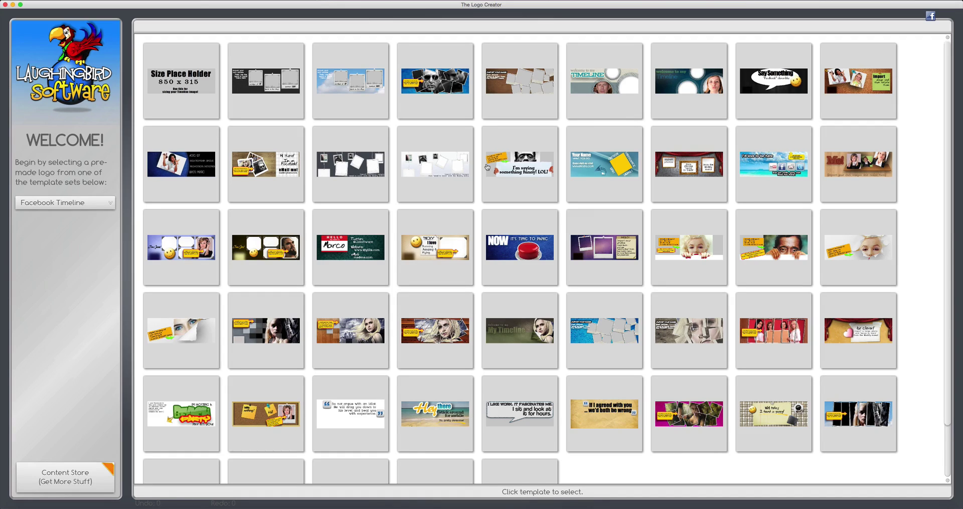
# Start a new 850 x 315 canvas from the Have Fun With it! Facebook-logo template
pyautogui.click(806, 101)
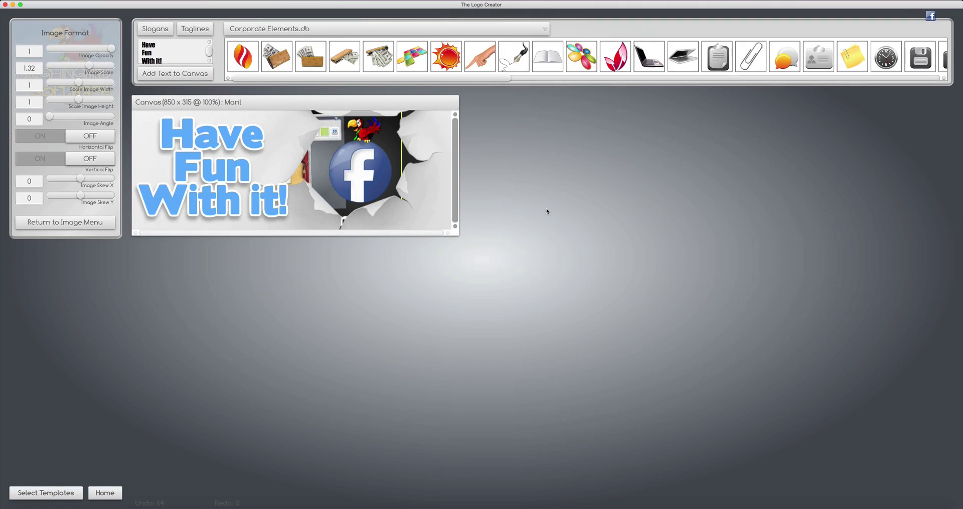